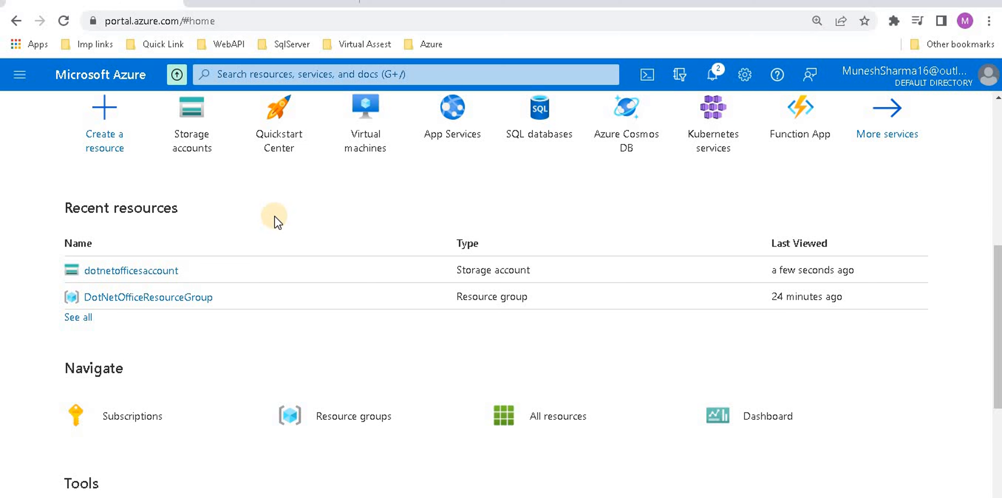
Open the list of blob containers in the dotnetofficesaccount storage account.
left_click(130, 271)
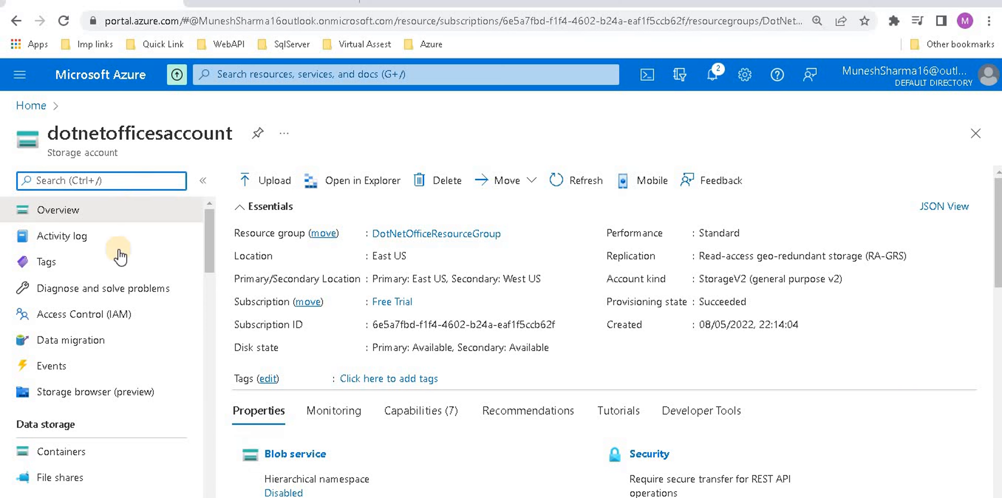
left_click(64, 452)
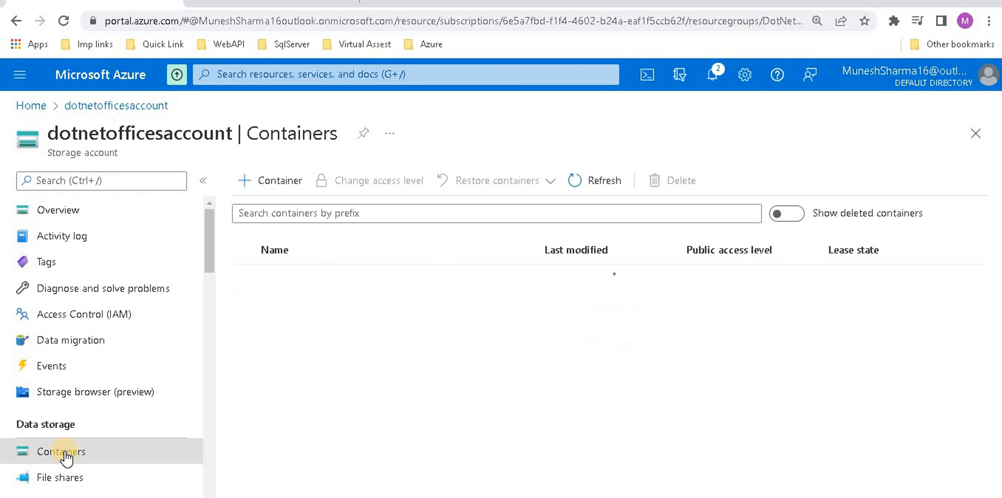
left_click(390, 377)
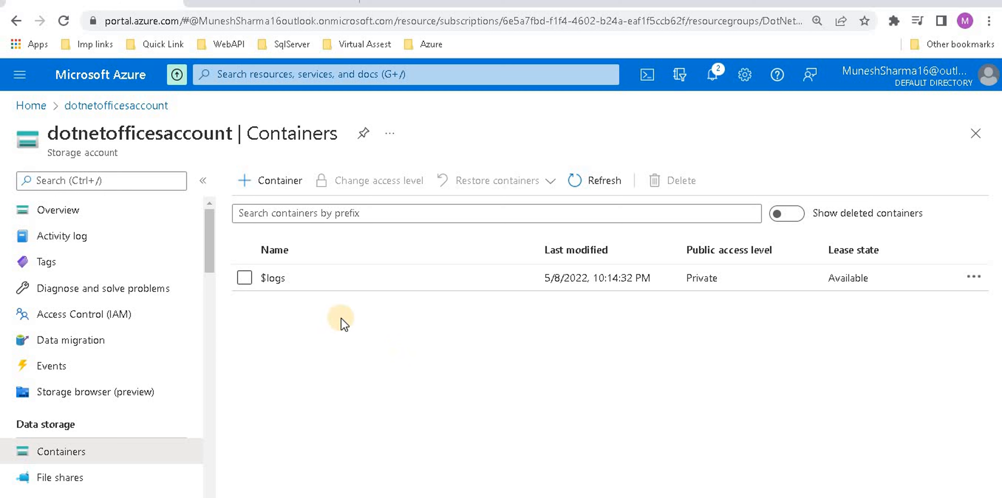
Create a container named blobcontainer with the public access level Private (no anonymous access).
left_click(266, 180)
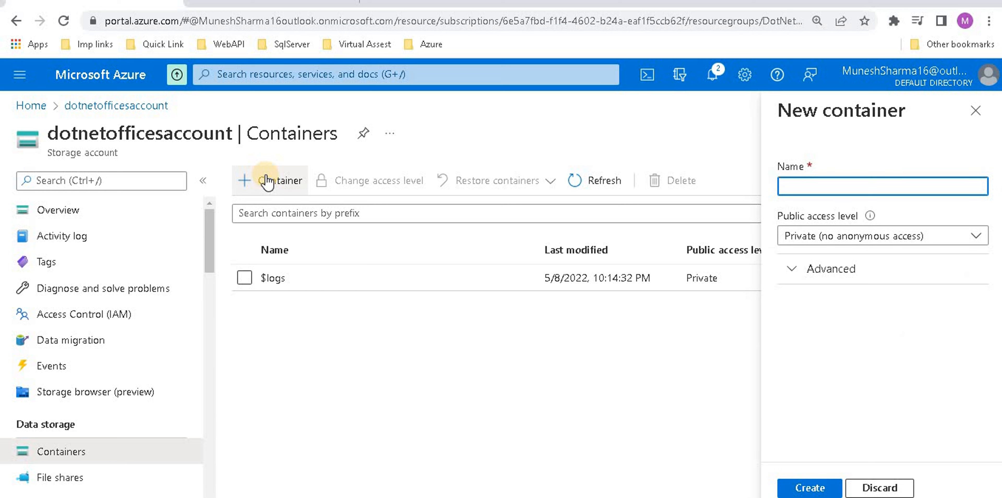
left_click(799, 188)
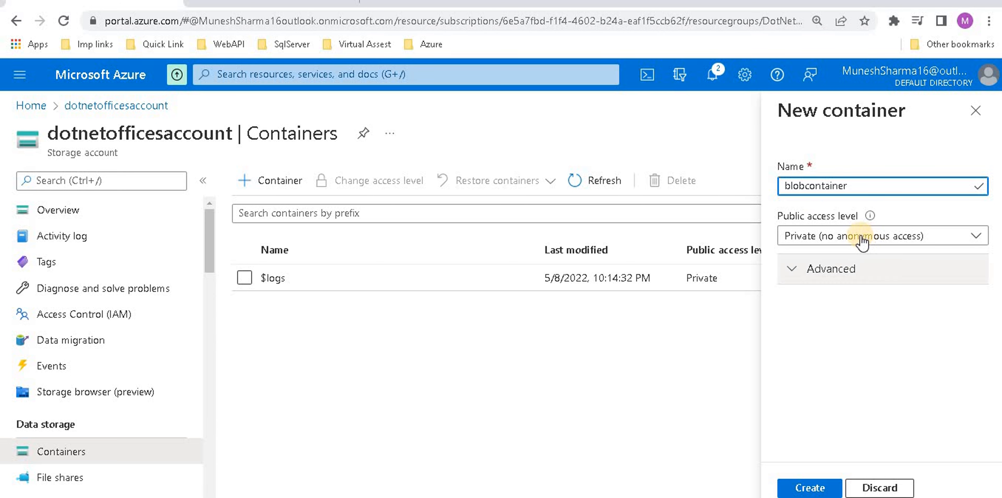
left_click(832, 272)
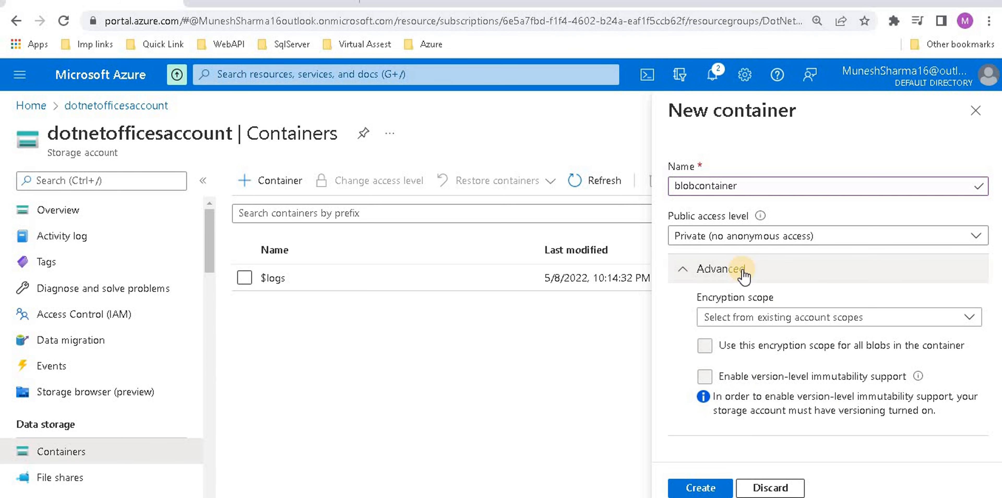
left_click(731, 273)
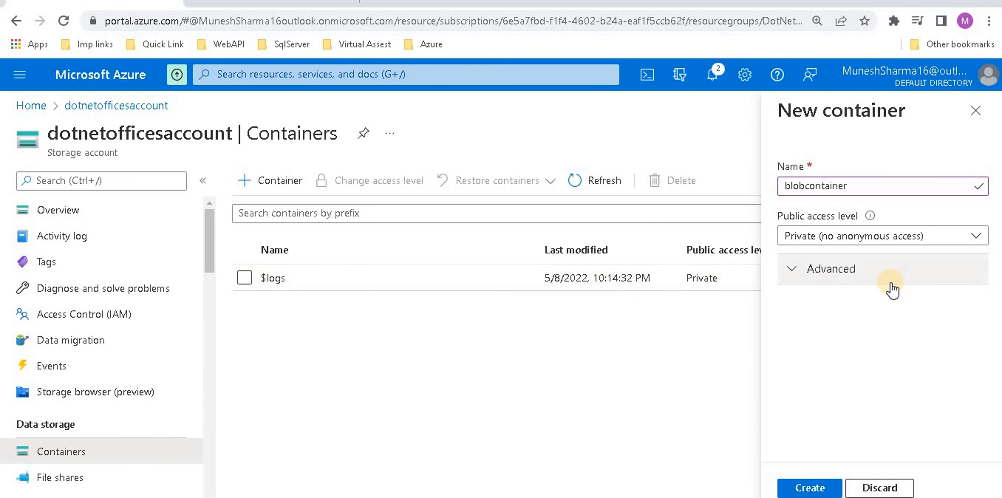
left_click(808, 489)
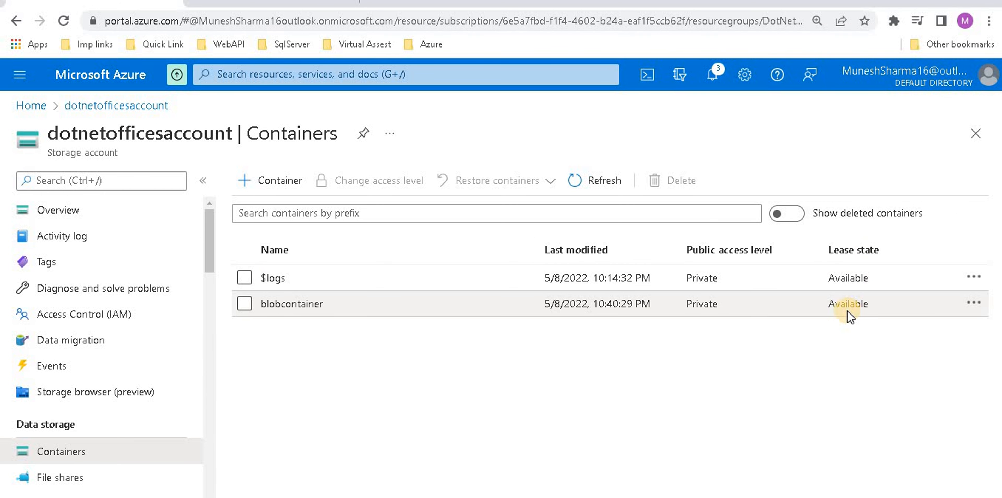
left_click(979, 305)
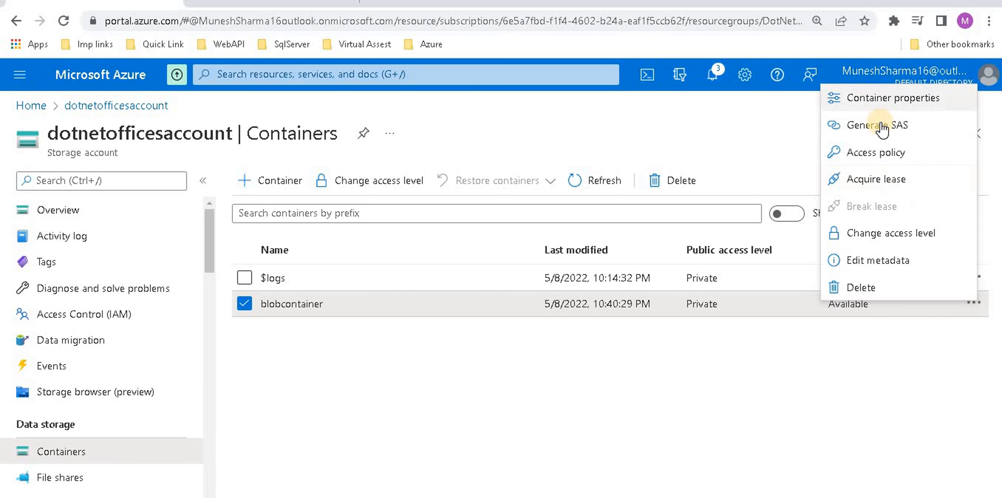
left_click(677, 390)
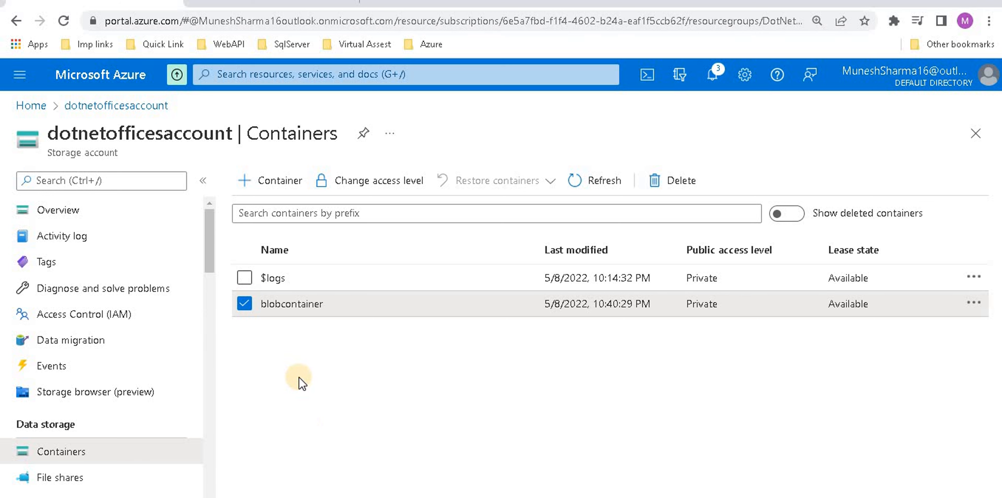
Open blobcontainer and upload DotnetofficeLogo.png from the New folder directory in Downloads.
left_click(298, 305)
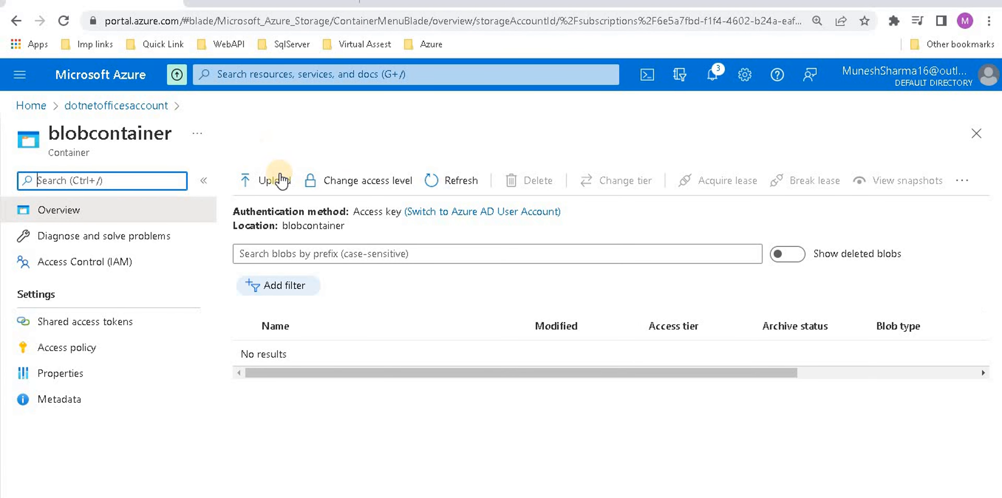
left_click(266, 186)
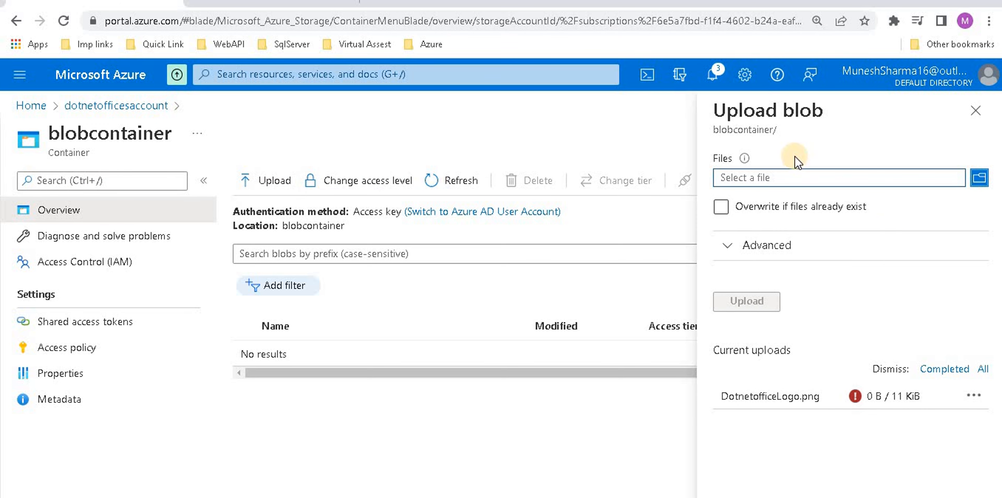
left_click(979, 178)
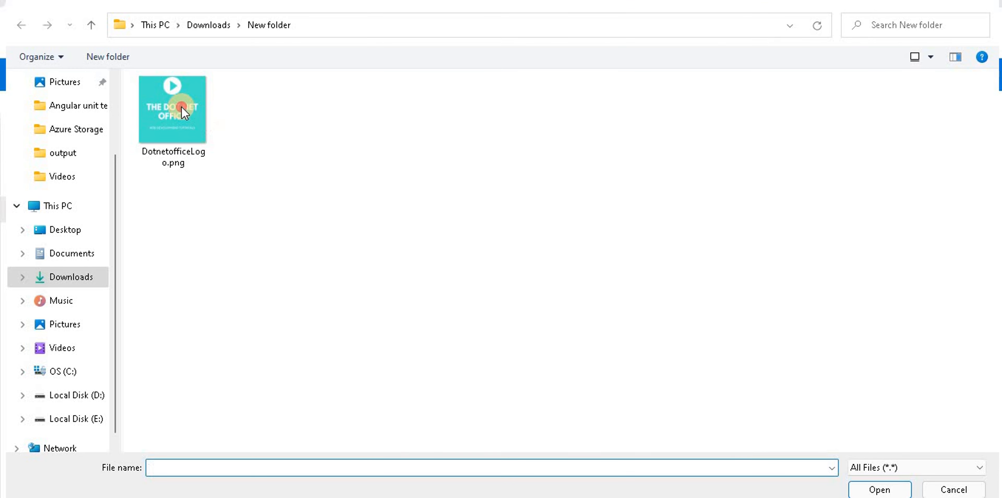
double_click(173, 108)
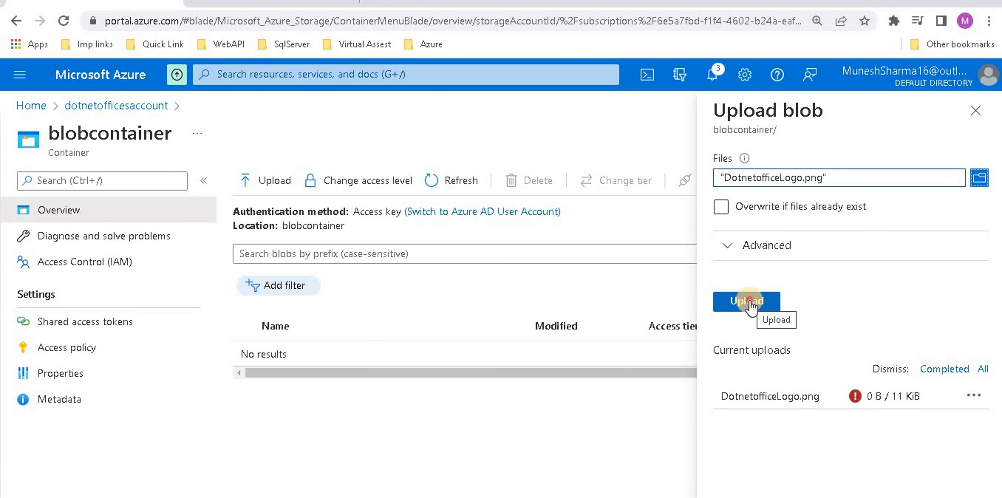
left_click(749, 302)
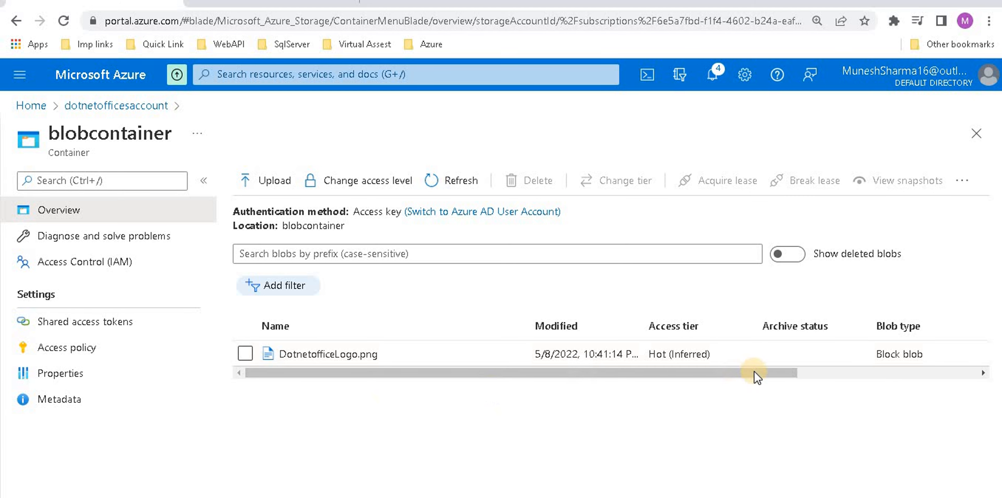
Examine the uploaded logo blob's details, from modified date to lease state, and the actions available for it.
left_click(911, 373)
left_click_drag(553, 373, 389, 375)
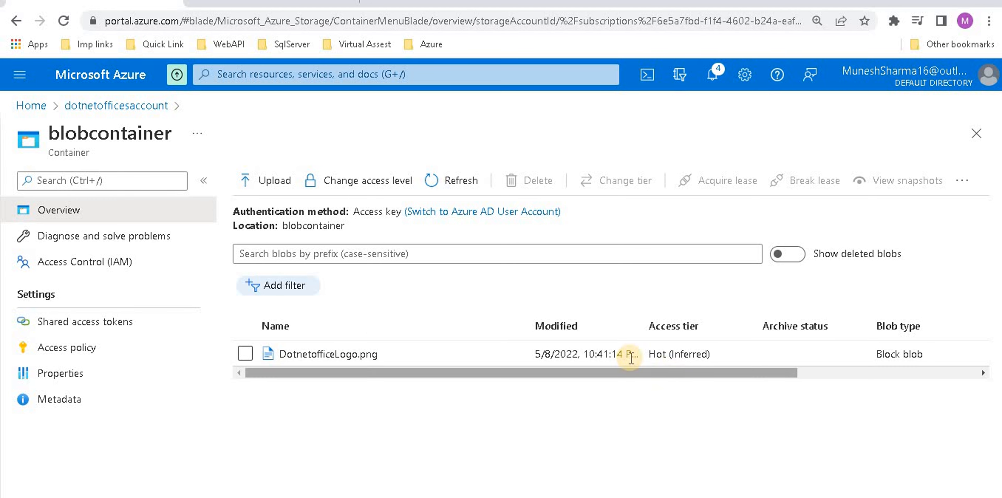
left_click_drag(715, 375, 775, 376)
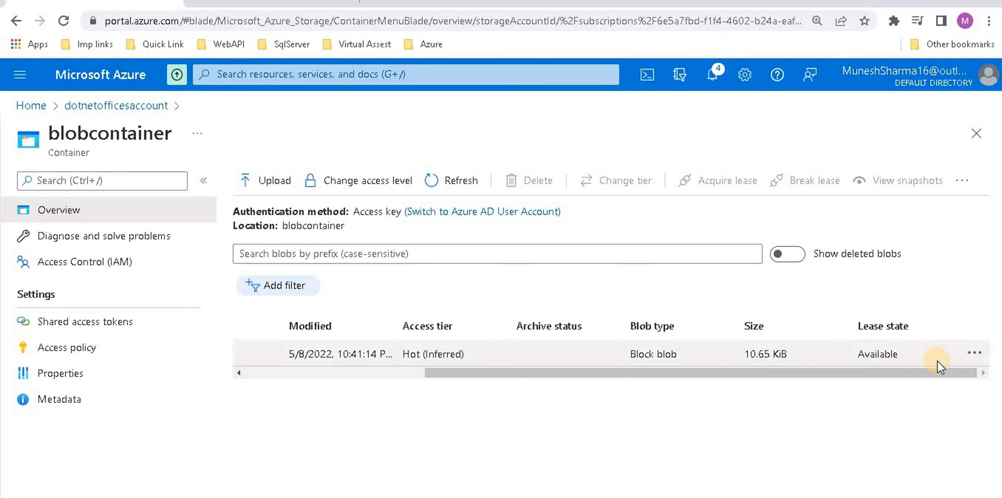
left_click(978, 354)
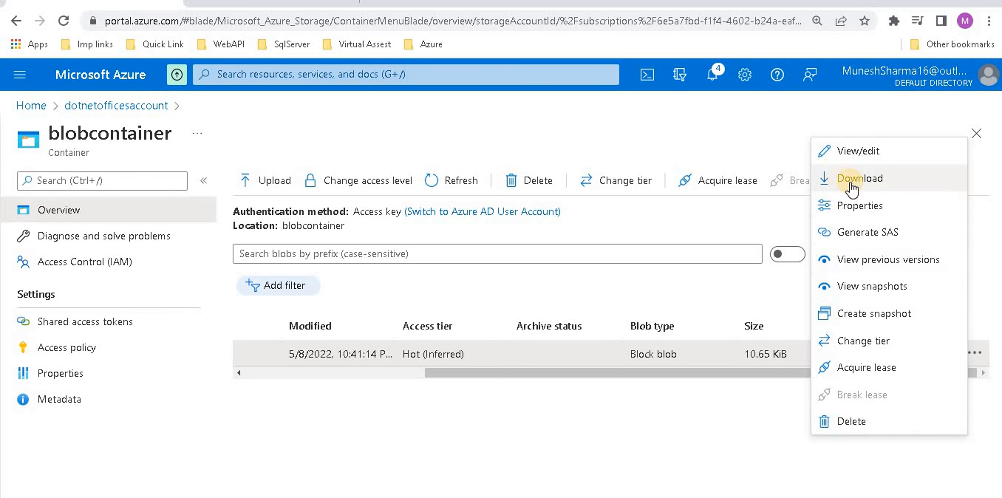
left_click(575, 372)
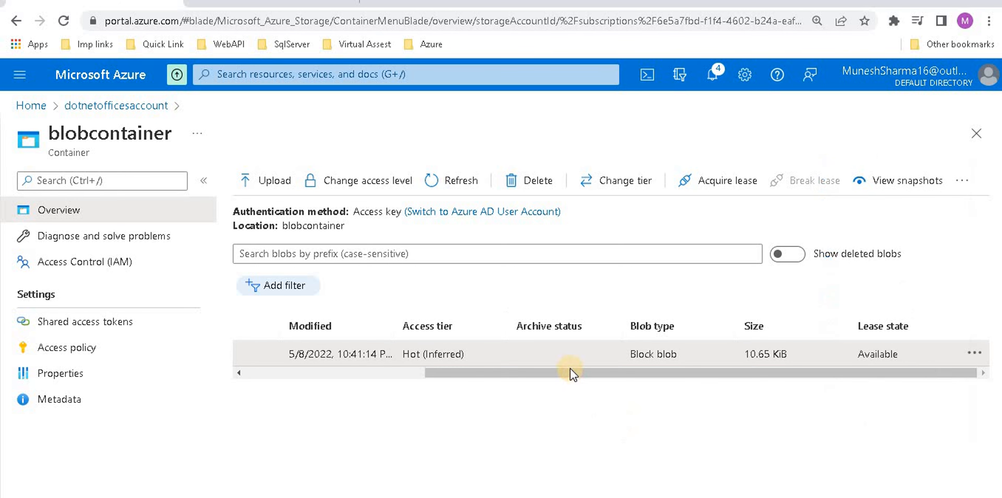
left_click(334, 373)
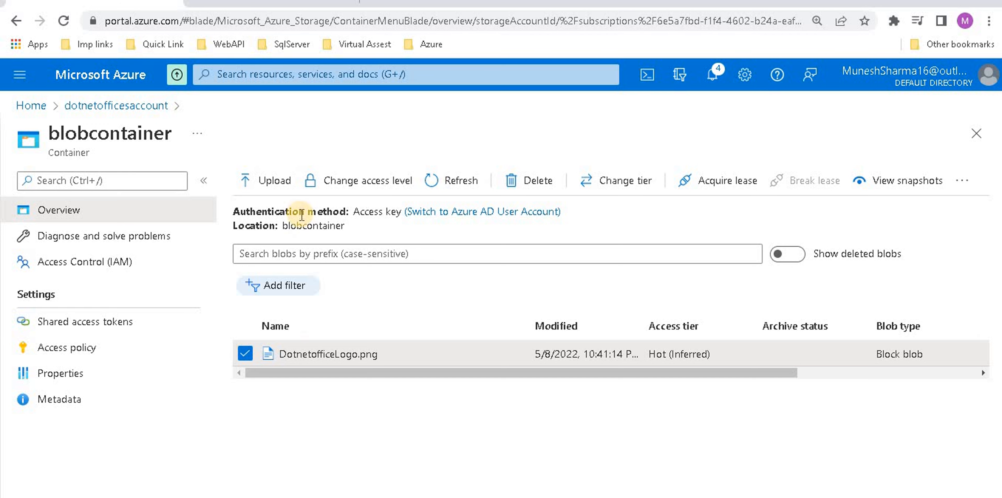
Upload data.txt from the same local folder to blobcontainer with overwriting of existing files off, and close the upload form.
left_click(267, 180)
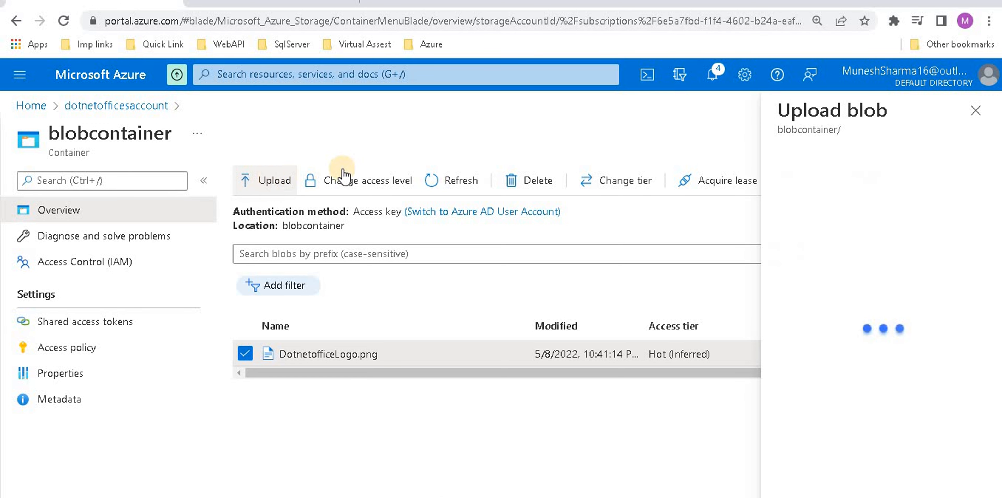
left_click(978, 179)
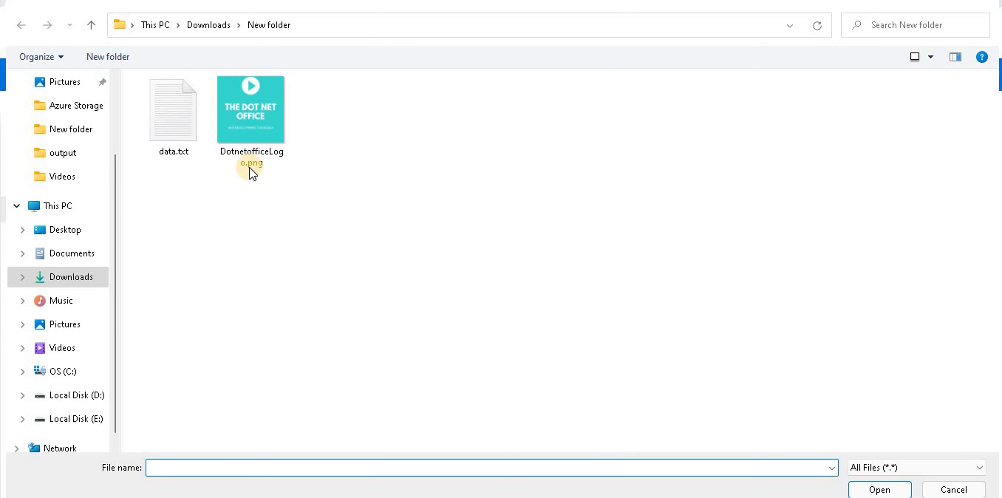
double_click(175, 114)
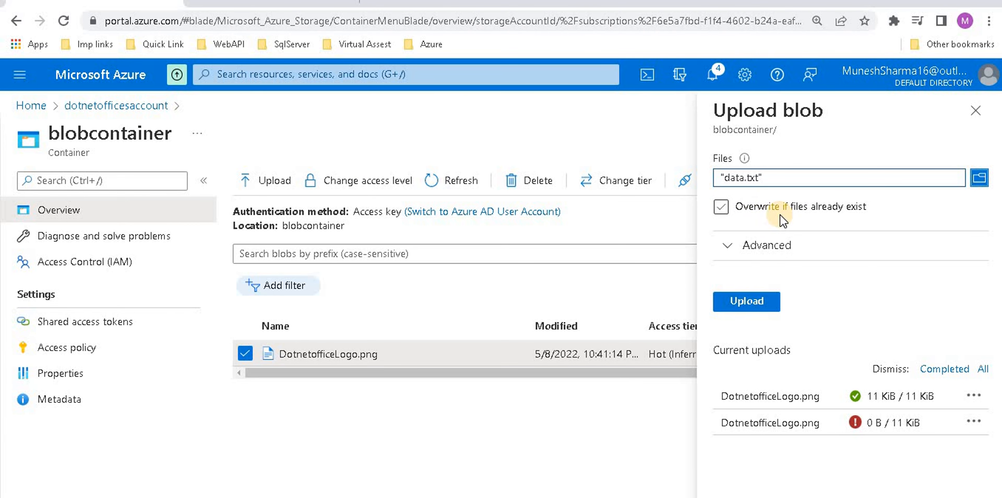
left_click(821, 208)
left_click(857, 210)
left_click(862, 211)
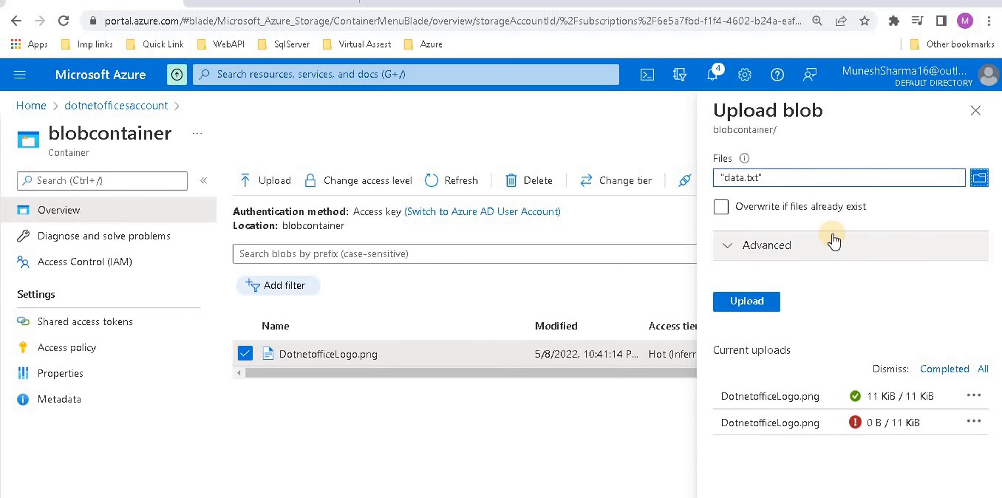
left_click(752, 306)
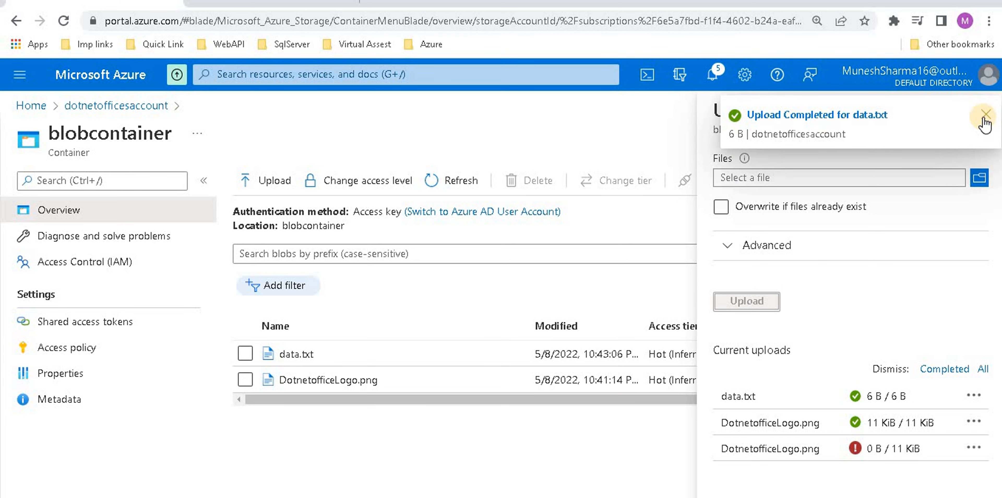
left_click(985, 116)
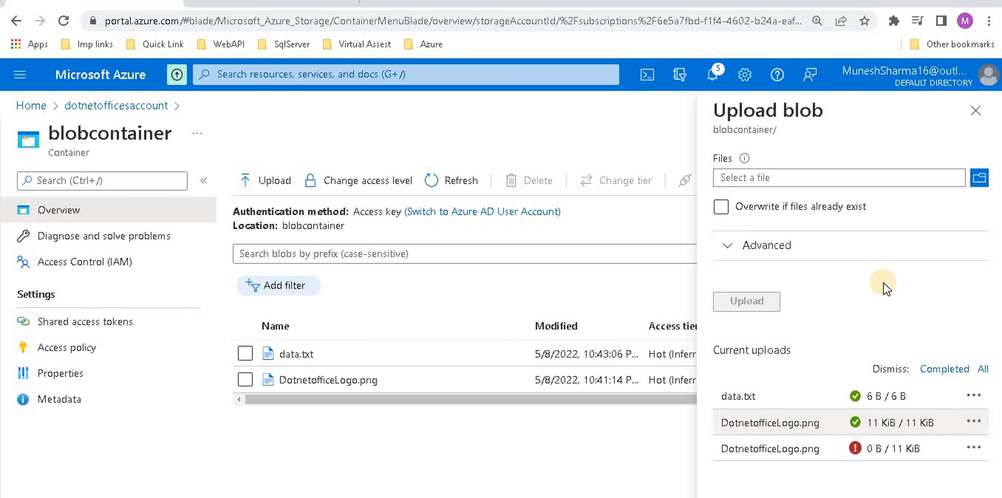
left_click(976, 111)
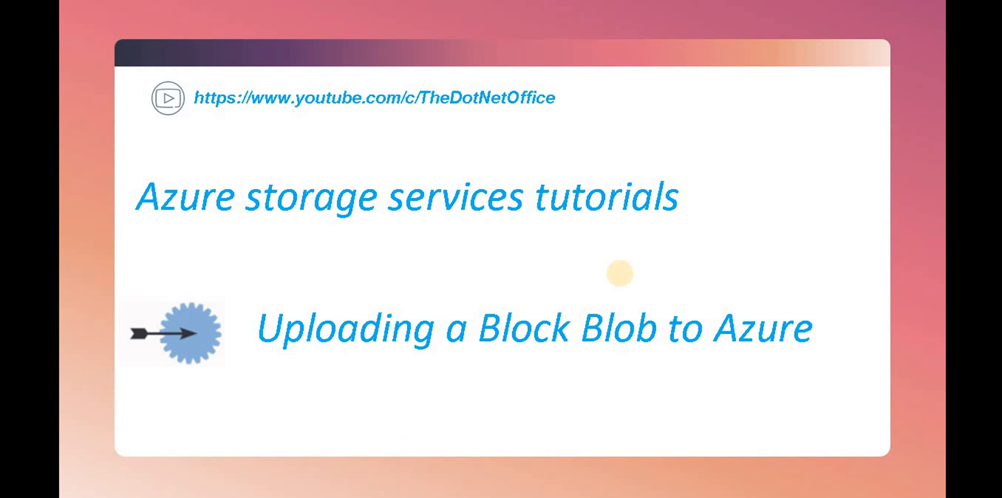
left_click(625, 274)
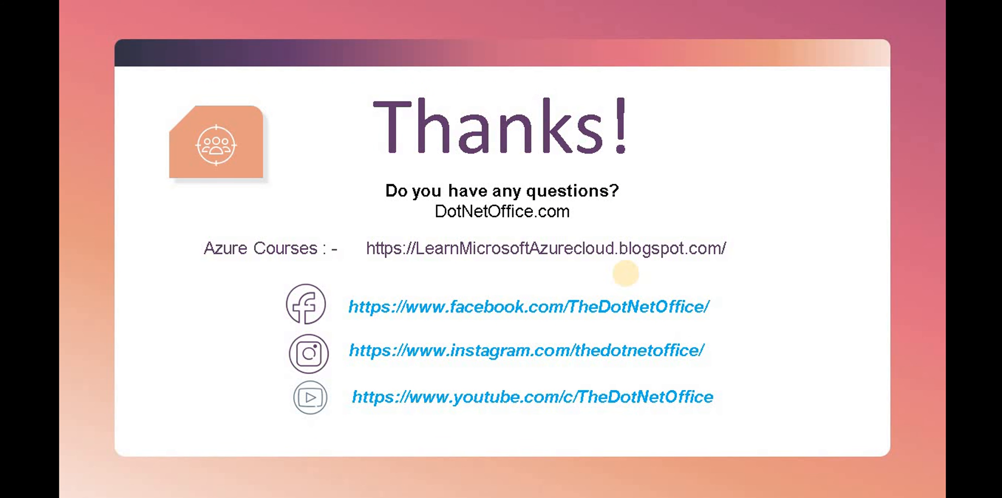